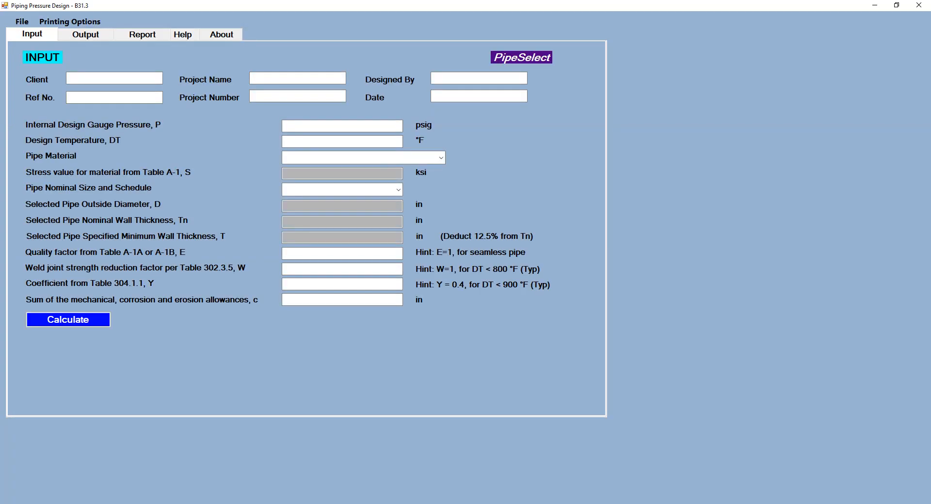
Step: Enter ABC as the client and 123 as the reference number in the project details
click(114, 78)
text(ABC)
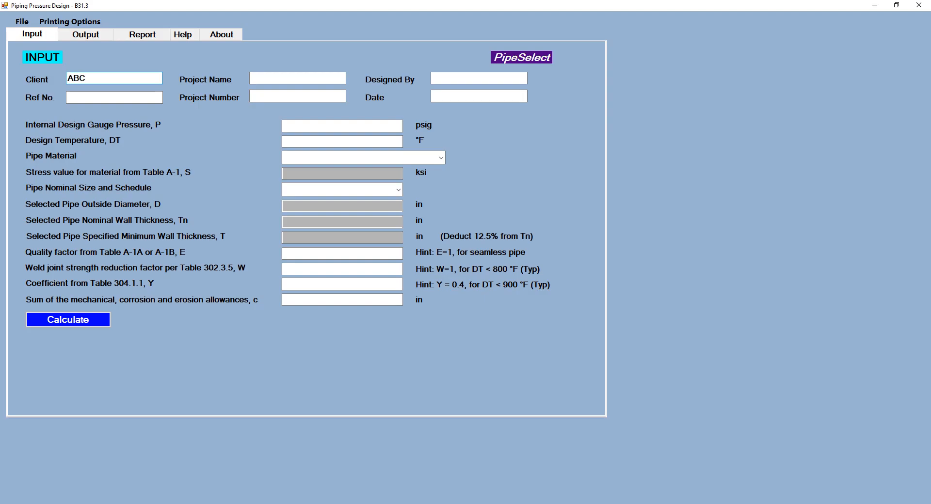
click(115, 98)
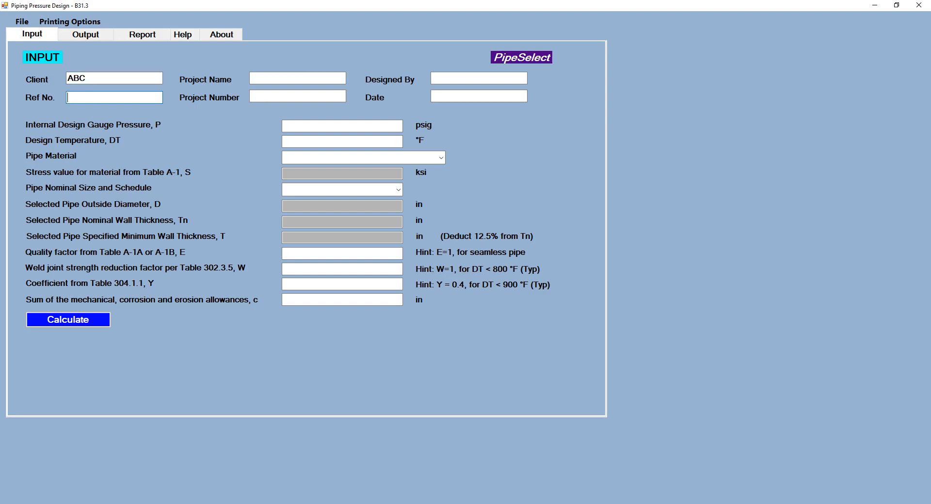
text(123)
Step: Name the project Project1 and set the project number to 101
click(297, 78)
text(Pr)
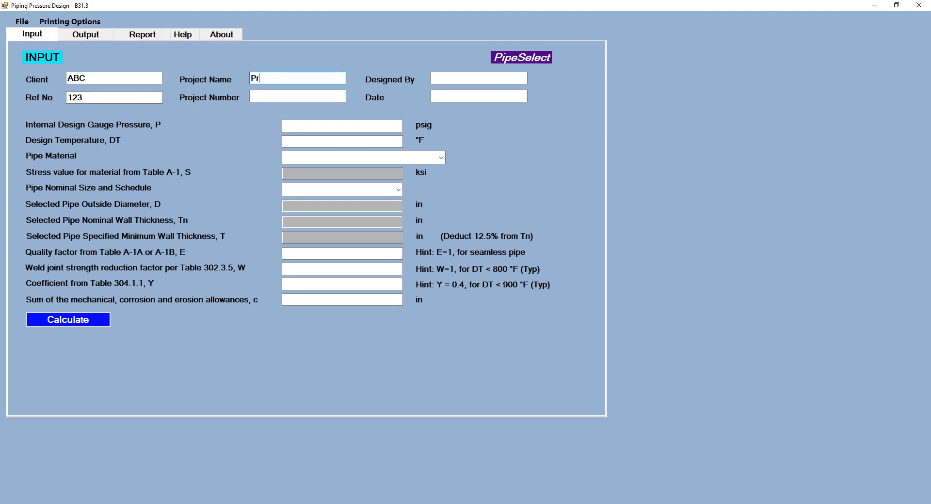
text(oject1)
key(Tab)
text(101)
key(Tab)
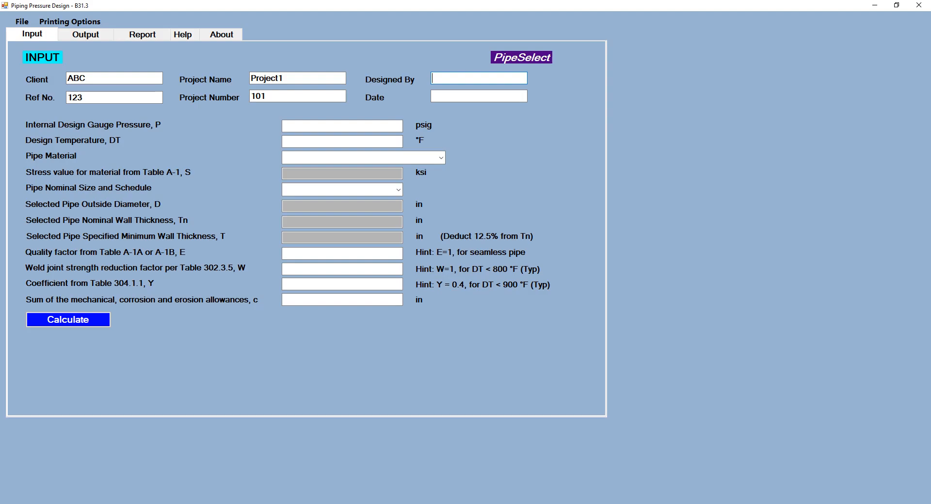
Step: Fill in the designer's initials and date the design February 04, 2019
text(ES)
key(Tab)
text(Feb)
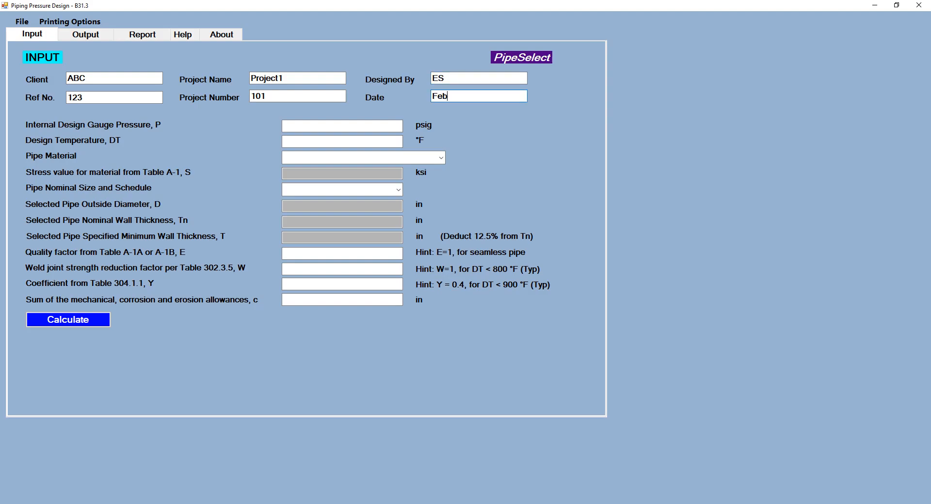
text(ruary 04, 2019)
Step: Set the internal design gauge pressure to 1000 psig and the design temperature to 600 °F
click(342, 126)
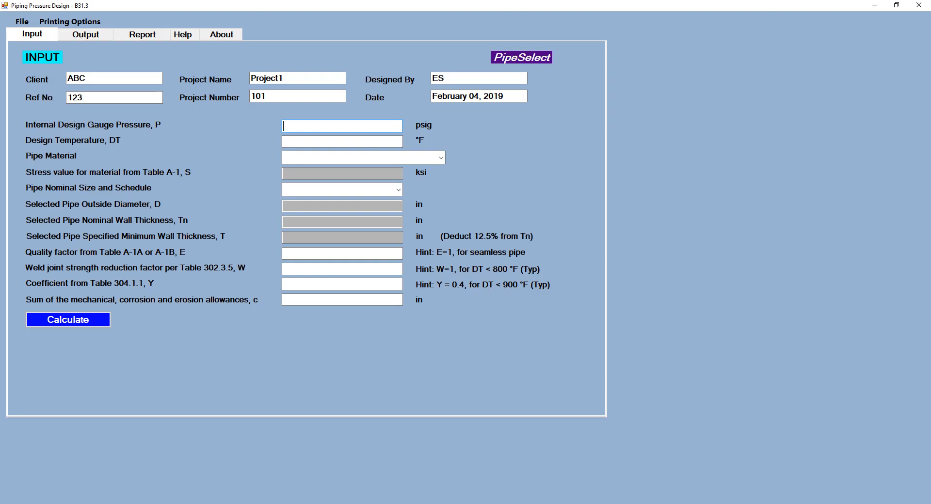
text(1000)
click(334, 142)
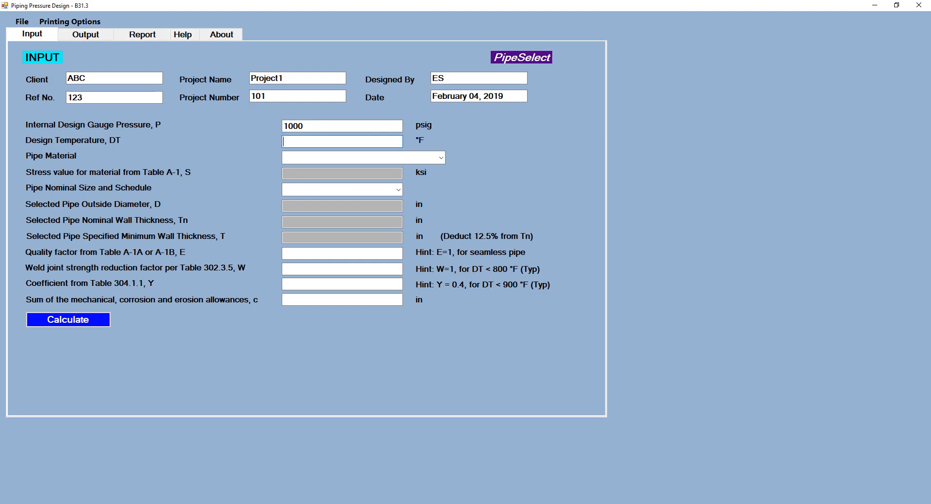
text(600)
Step: Choose ASTM A106 Gr B as the pipe material
click(441, 157)
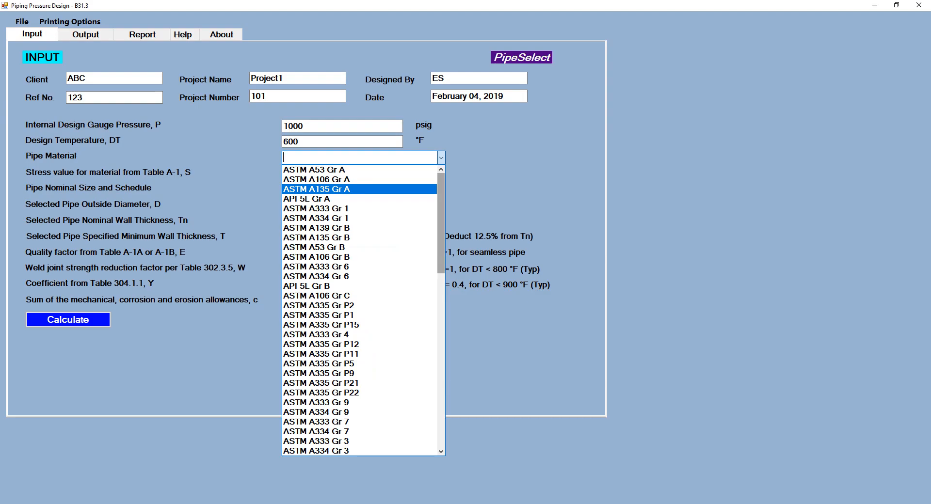
scroll(360, 310, down, 17)
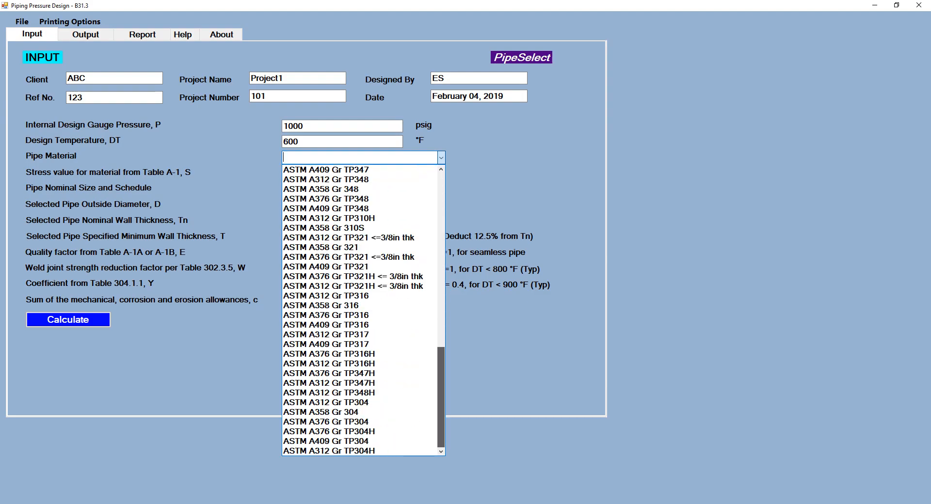
scroll(360, 310, up, 17)
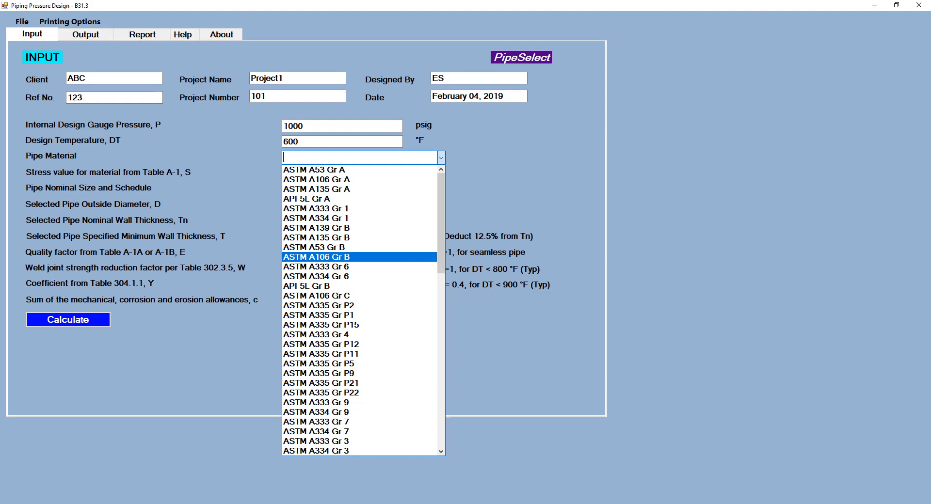
click(316, 256)
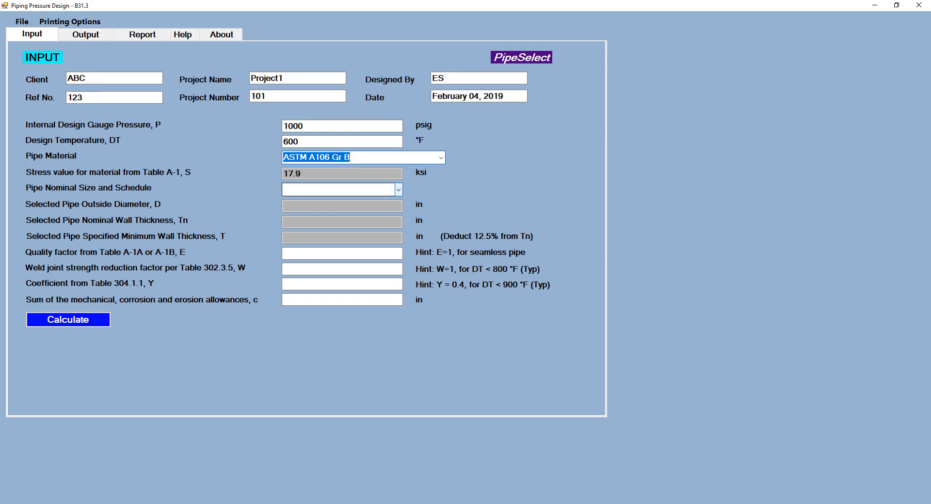
Step: Choose 4"Sch40/Std as the pipe nominal size and schedule
click(398, 189)
scroll(339, 342, down, 7)
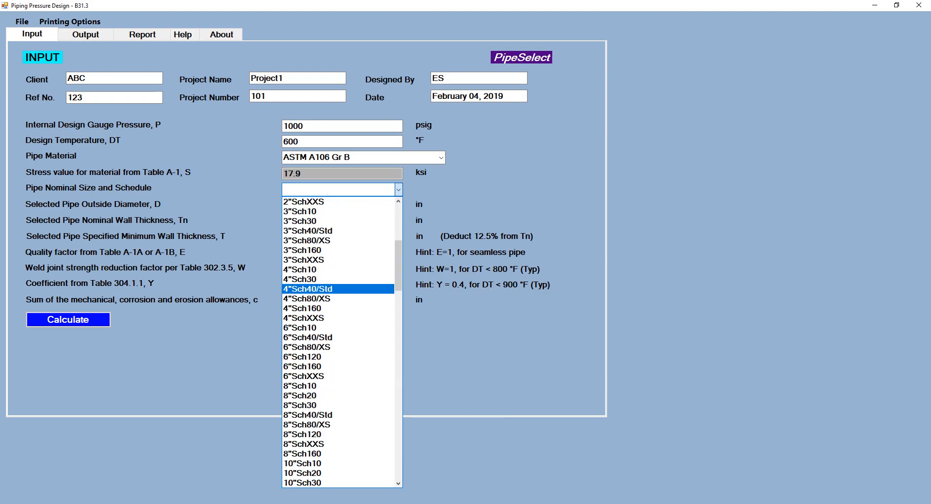
click(315, 289)
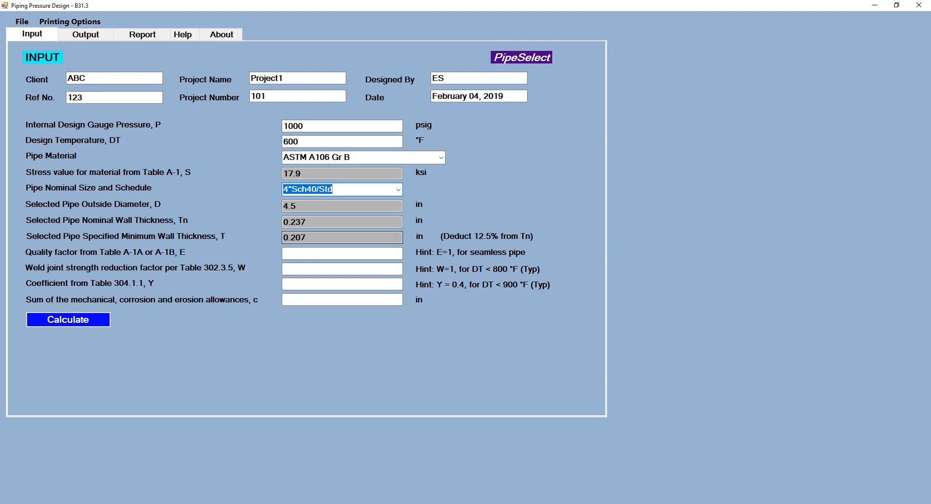
Step: Set quality factor E to 1, weld joint strength reduction factor W to 1 and coefficient Y to 0.4
click(341, 254)
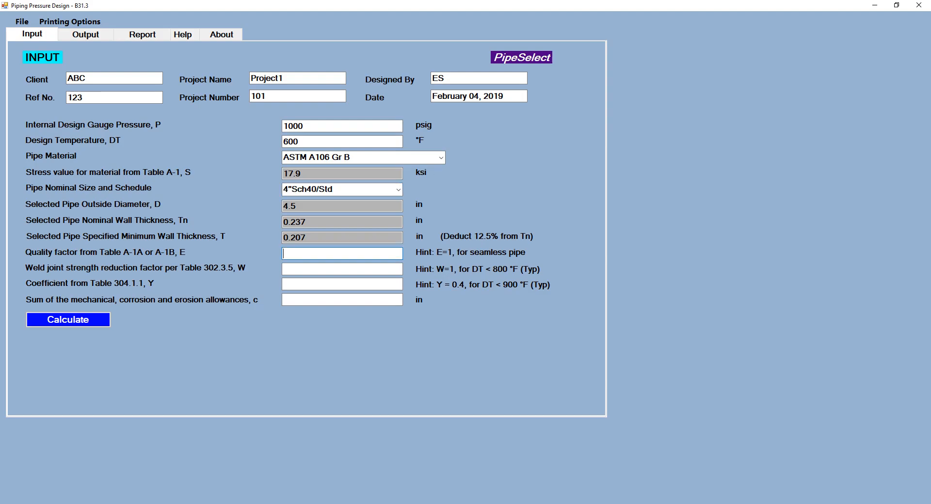
text(1)
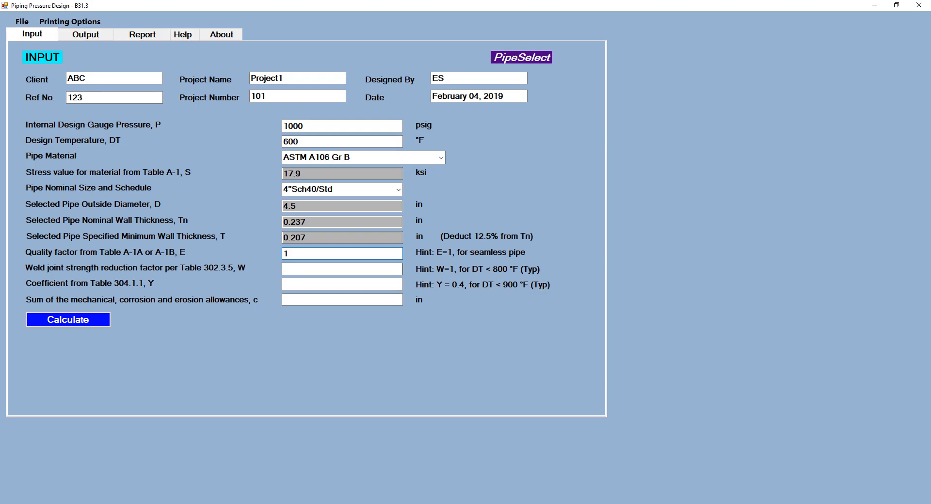
click(341, 269)
text(1)
click(341, 284)
text(0.4)
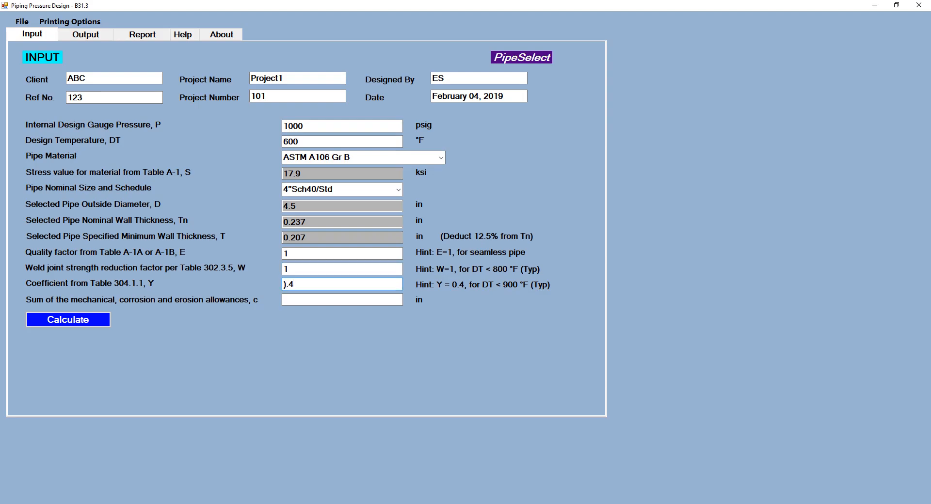
click(286, 284)
key(BackSpace)
text(0)
Step: Set the sum of the mechanical, corrosion and erosion allowances to 0.125 in and calculate the pipe thickness
click(342, 300)
text(0.125)
key(Tab)
key(Return)
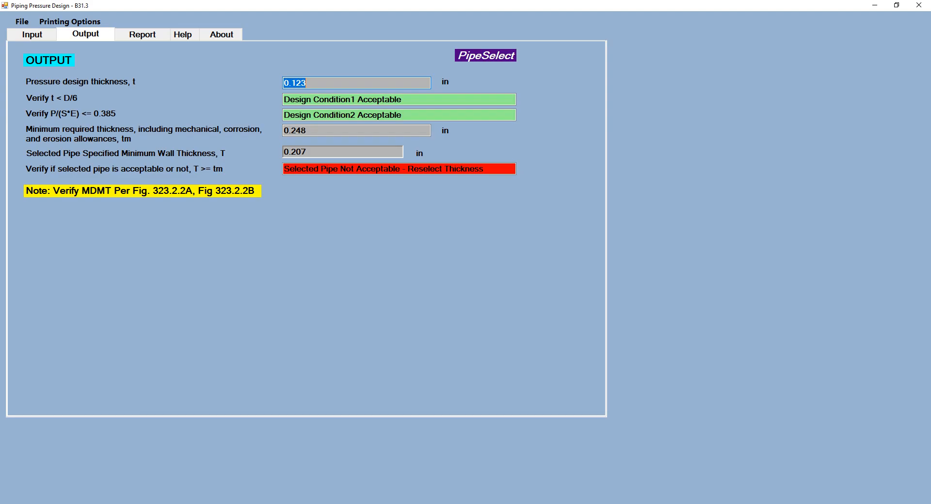
Step: Change the pipe nominal size and schedule to 4"Sch80/XS and recalculate the design
click(32, 35)
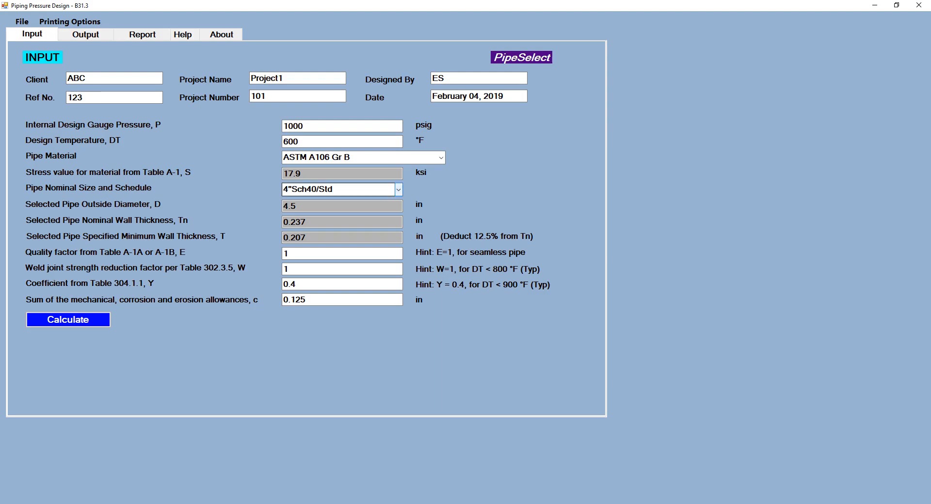
click(398, 189)
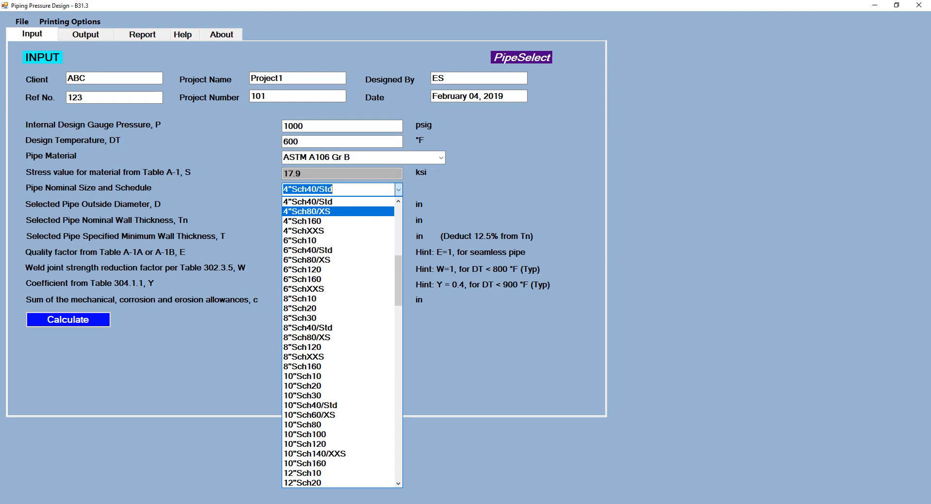
click(306, 211)
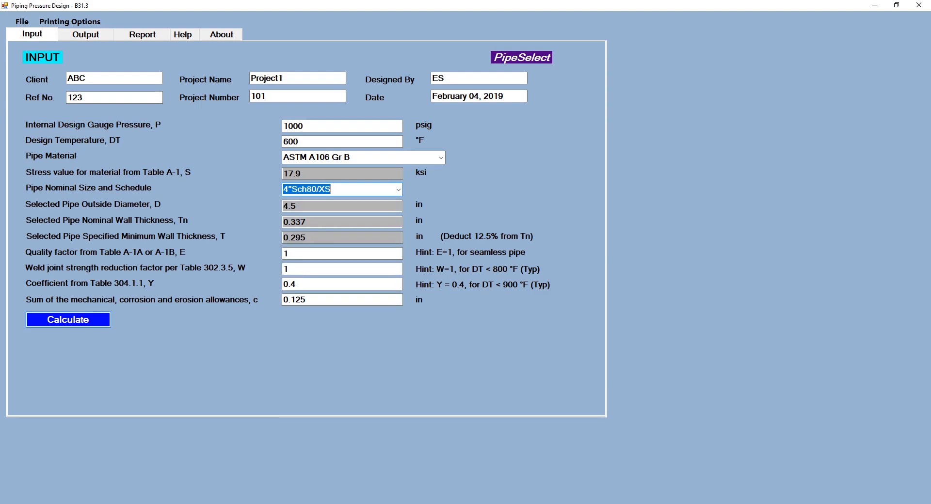
click(68, 320)
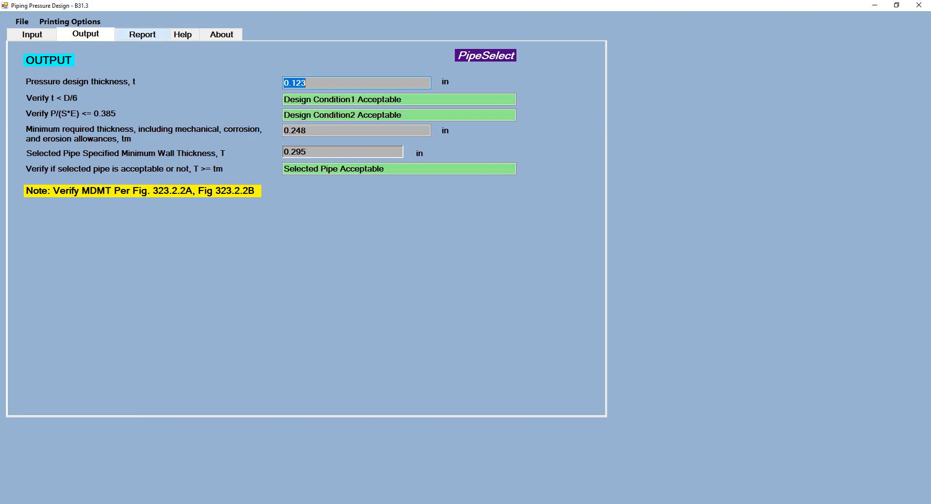
Step: Review the pressure design report in a full-size print preview, and close the preview
click(142, 34)
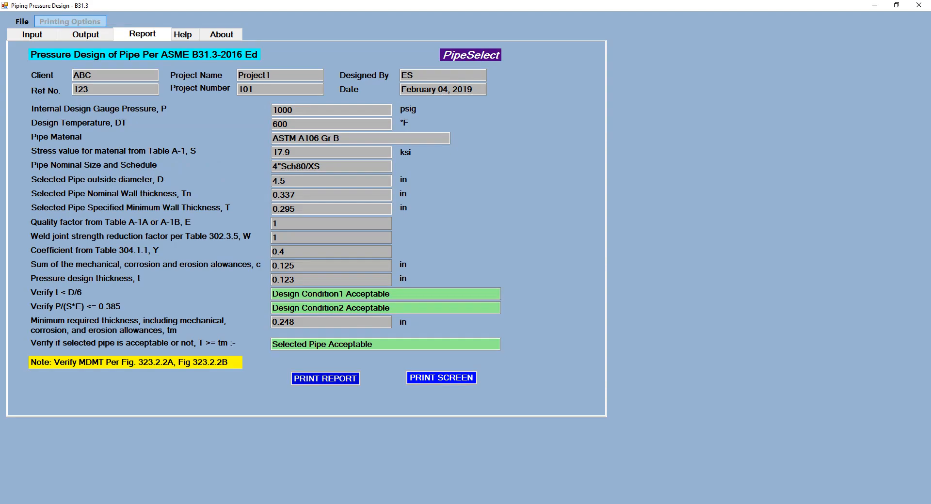
click(70, 21)
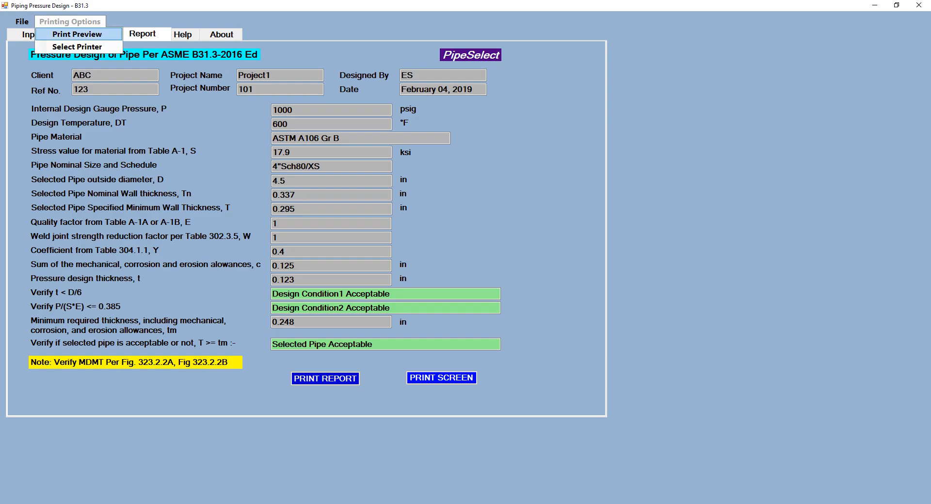
click(77, 34)
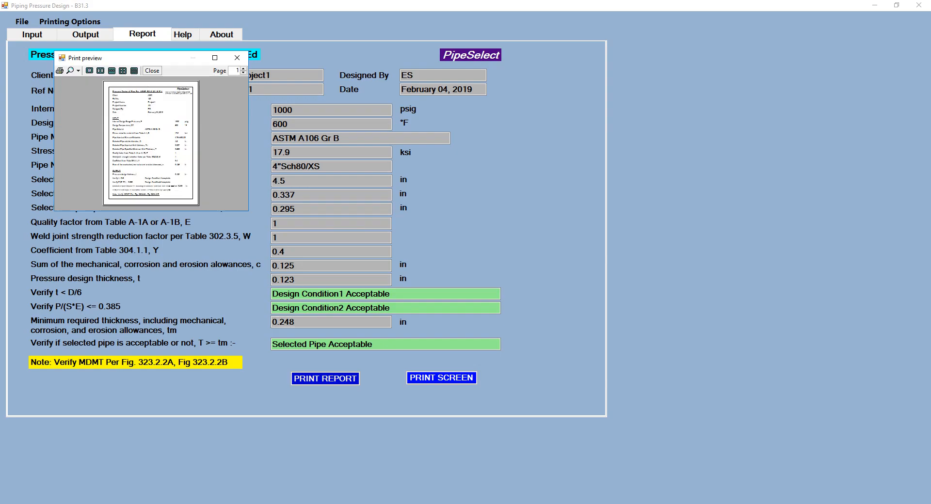
click(214, 57)
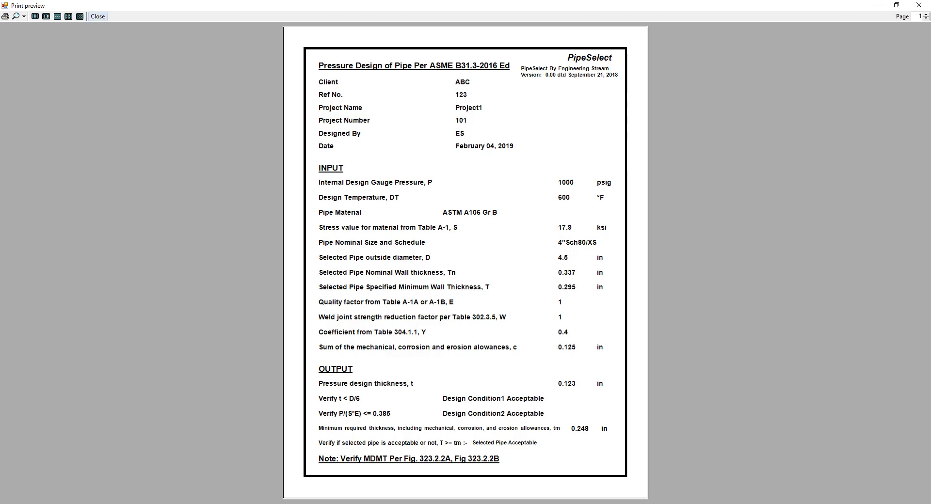
click(97, 18)
click(97, 16)
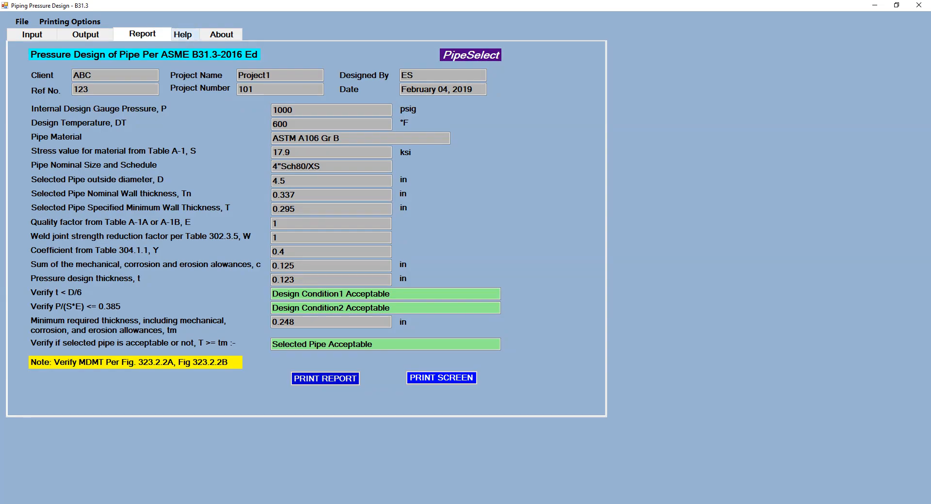
Step: Read the program's general help notes and its terms and conditions, and return to the input data
click(182, 34)
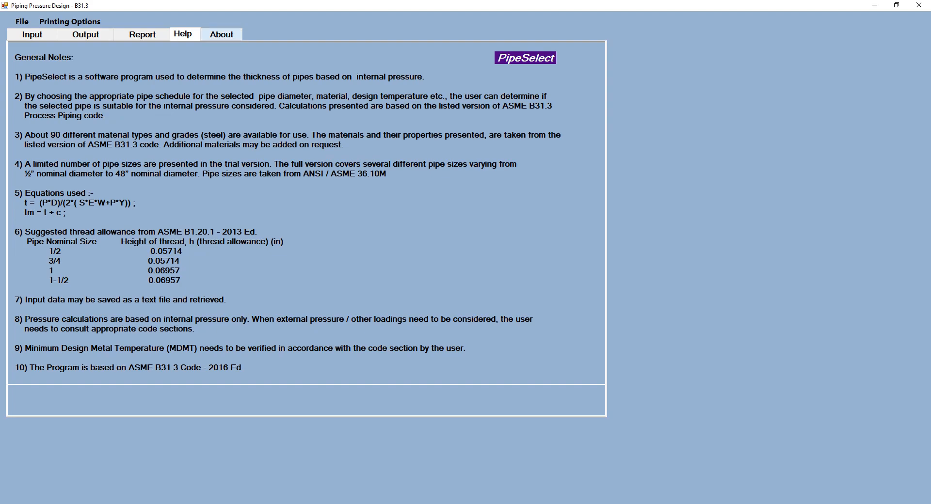
click(221, 34)
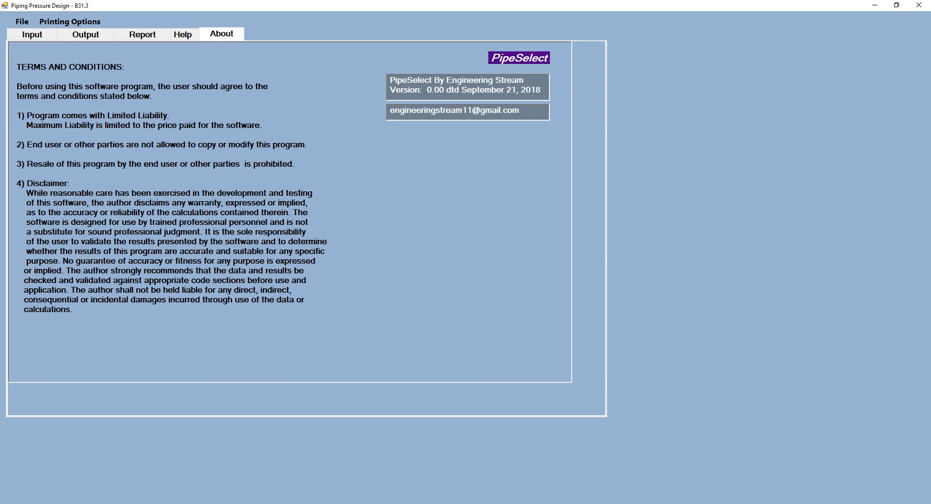
click(32, 34)
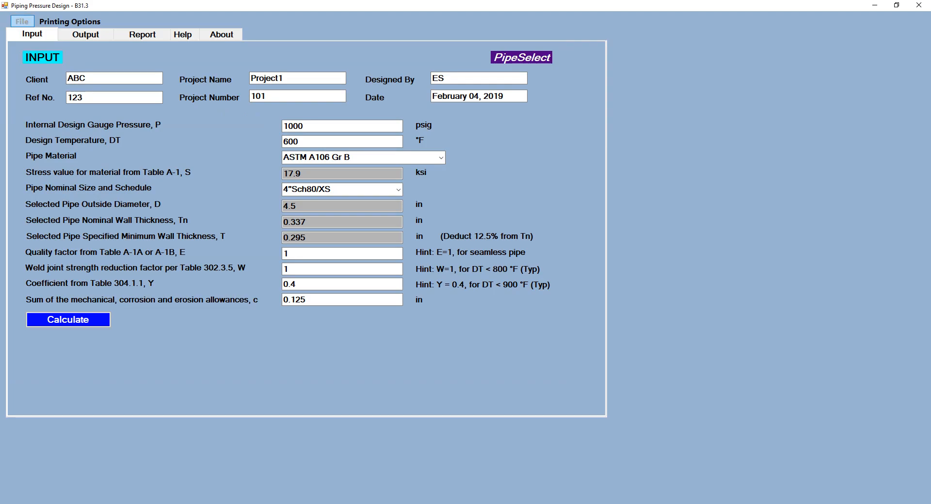
Step: Save the input data to the Desktop as example2.txt
click(22, 21)
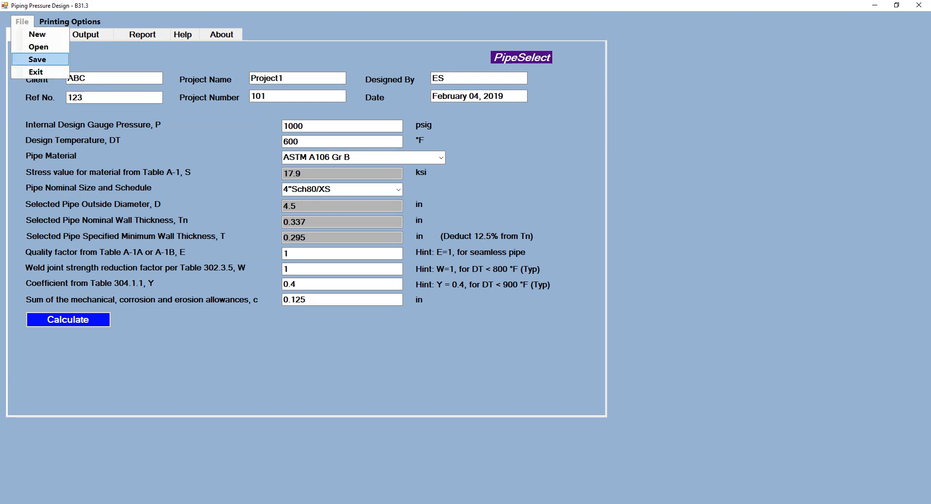
click(38, 59)
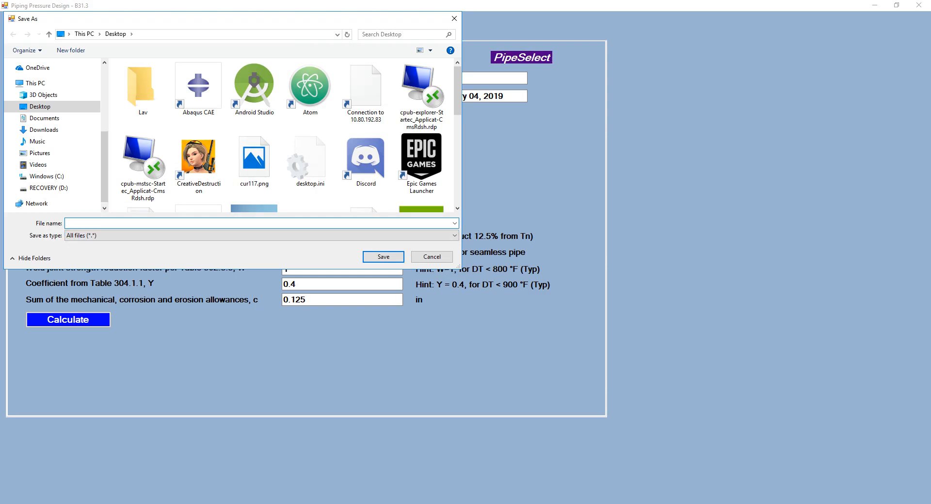
text(example)
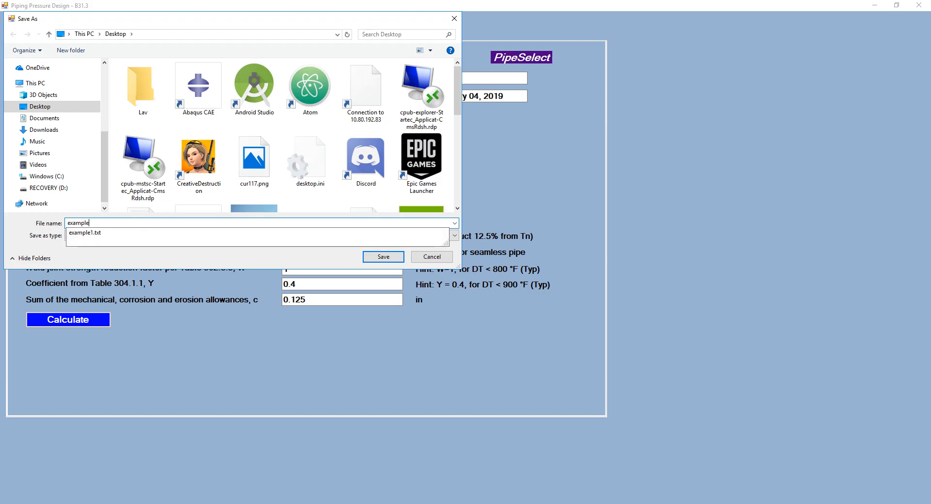
text(2.txt)
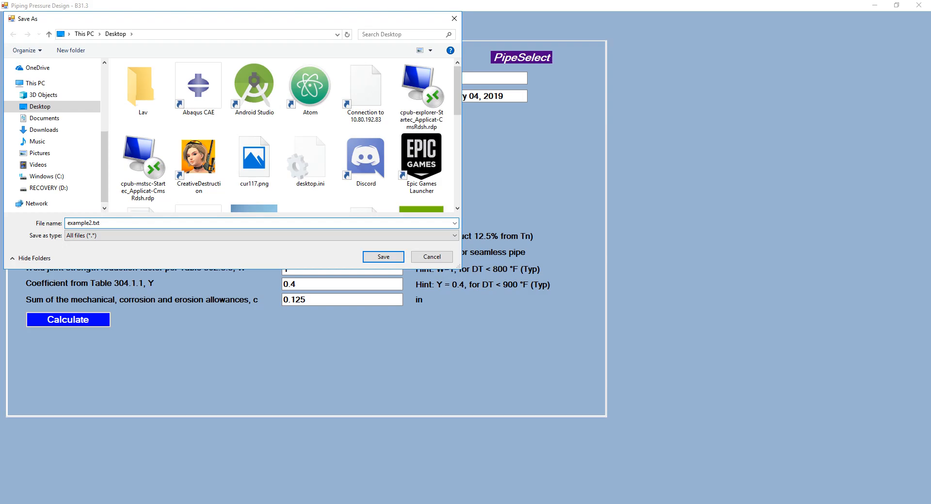
key(Return)
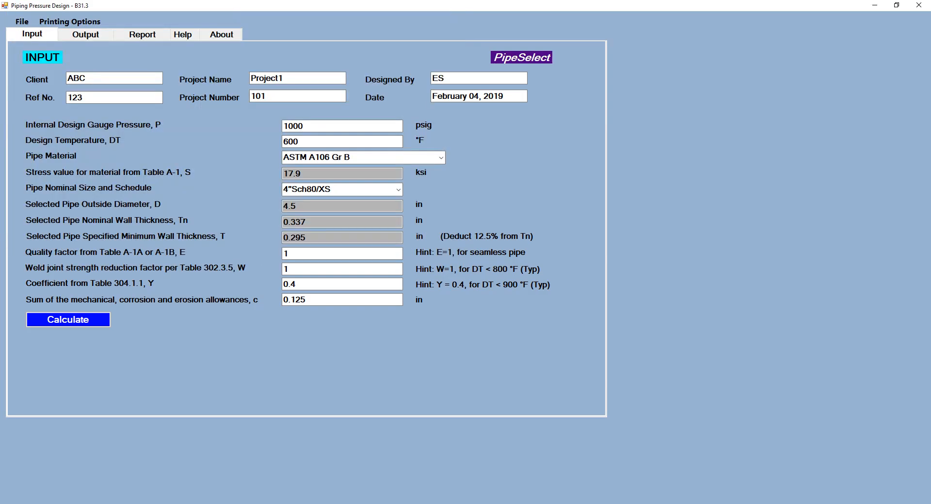
Step: Start a new blank set of input data, and reload the saved inputs from example2.txt on the Desktop
click(22, 22)
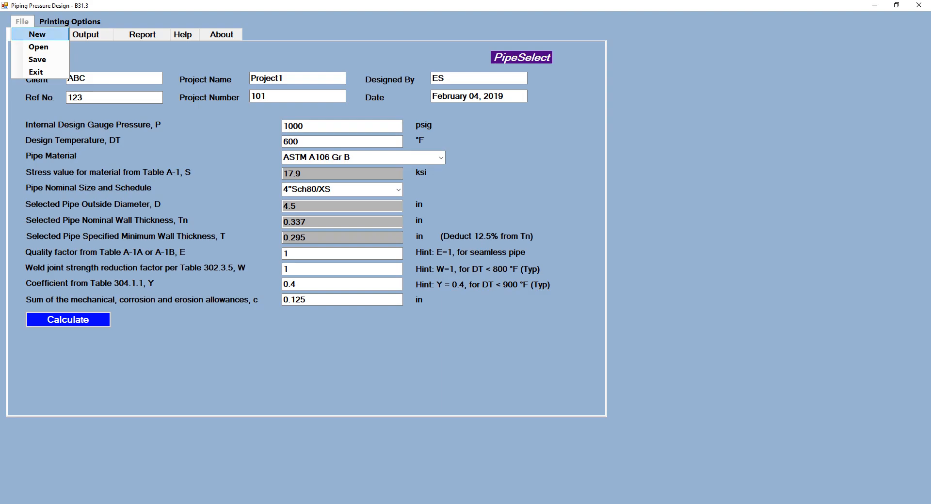
click(37, 34)
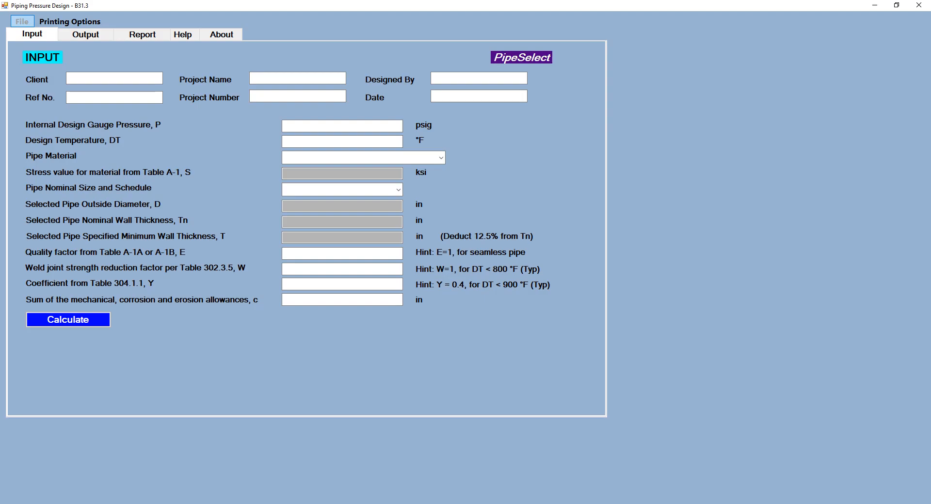
click(22, 21)
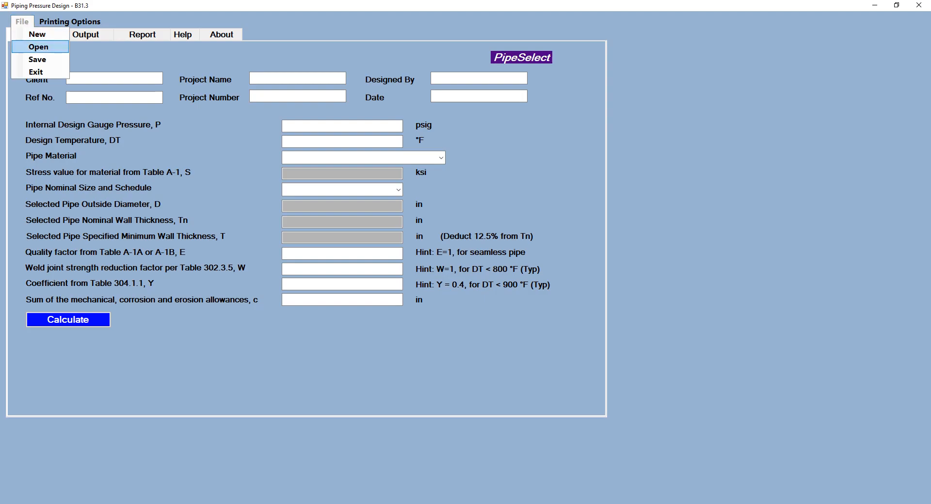
click(38, 47)
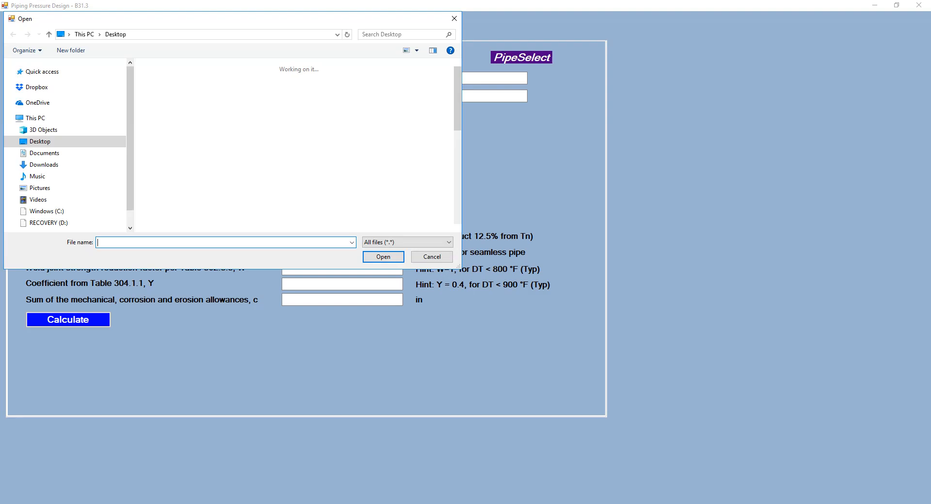
scroll(220, 128, down, 1)
scroll(219, 193, down, 1)
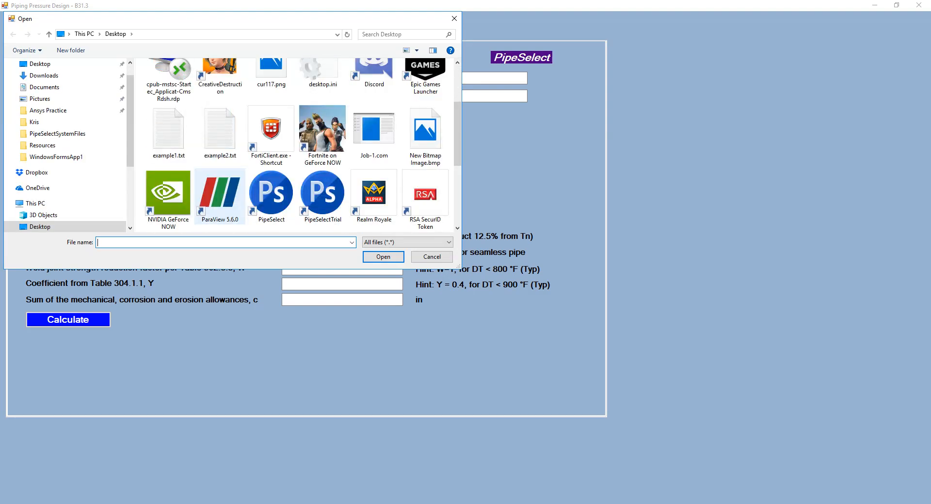
click(219, 132)
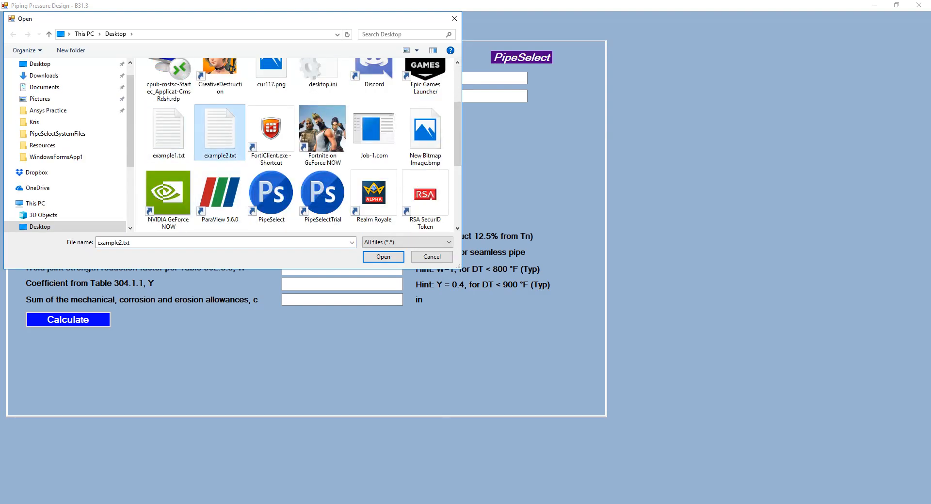
click(383, 257)
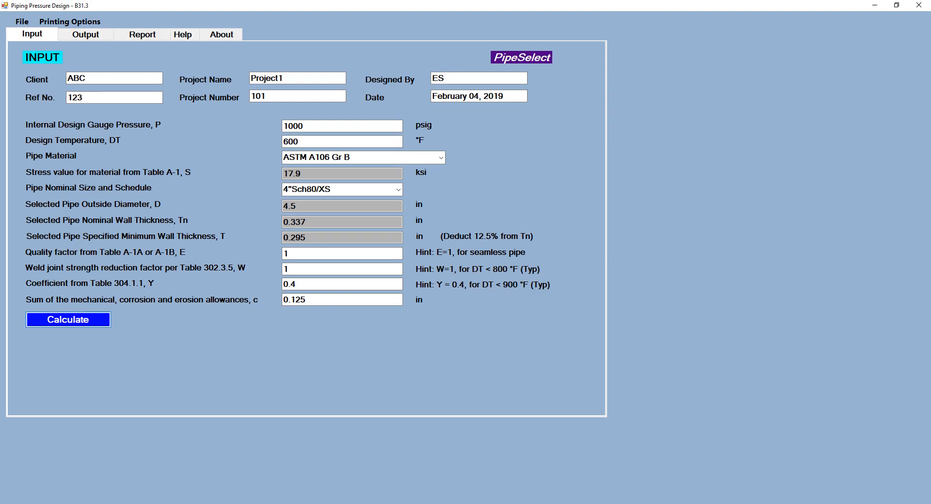
Step: Calculate the design from the reloaded data, review the output, and view the program's version and contact information
click(67, 320)
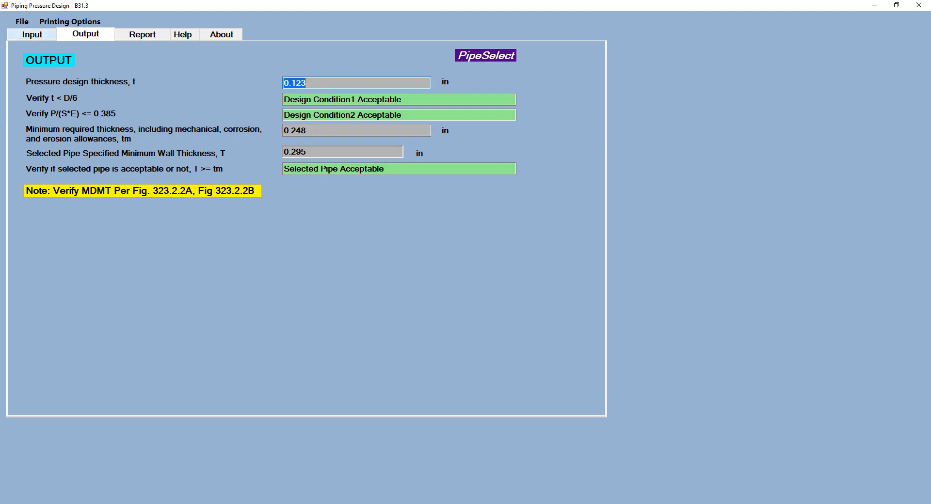
click(32, 34)
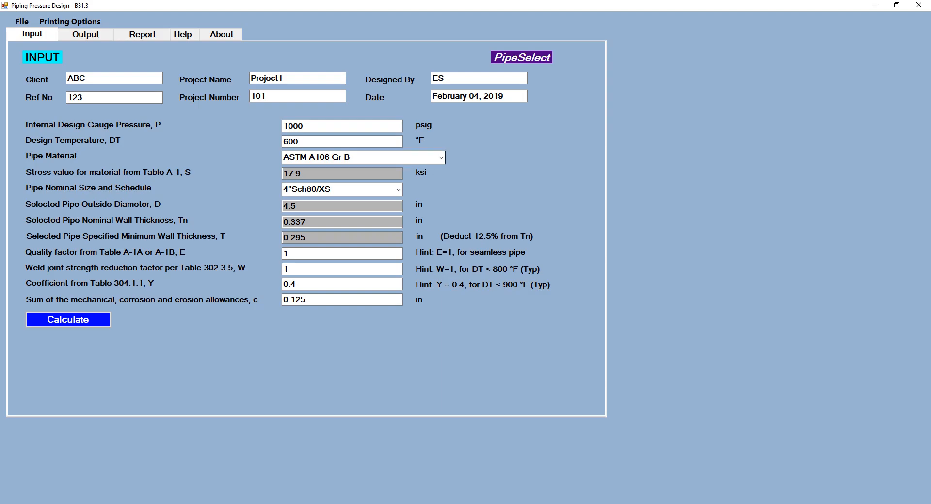
click(221, 34)
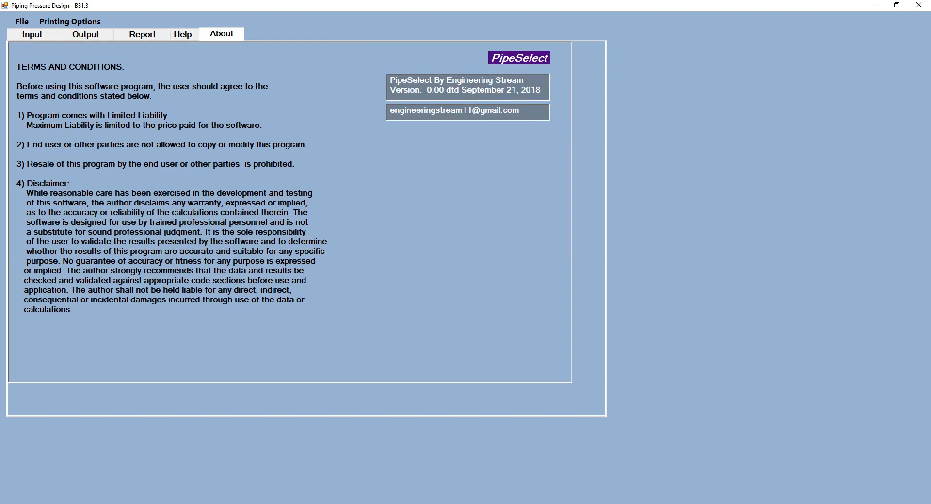